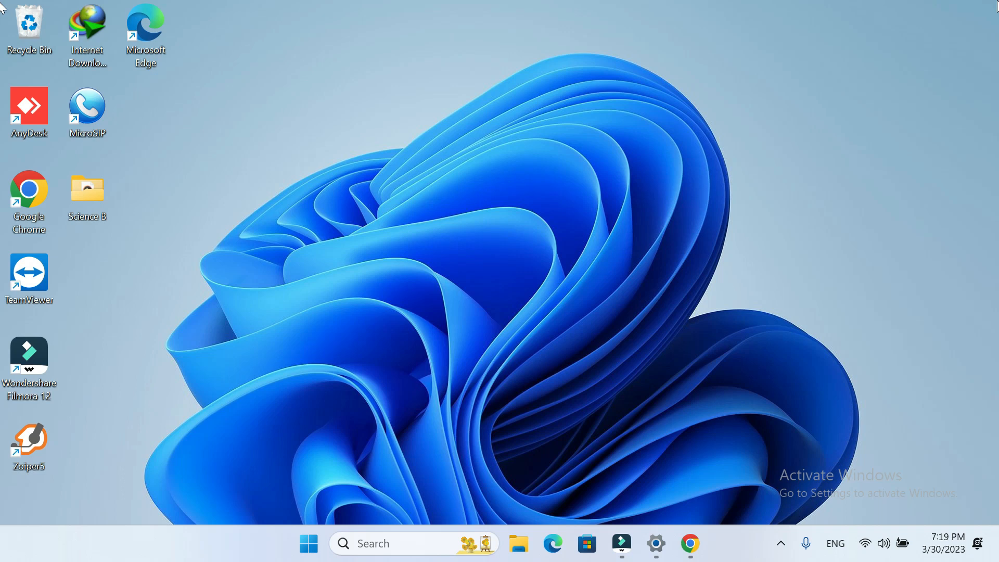
- Open Task Manager and widen its window so the memory, disk and network columns fit
{"action": "right_click", "coordinate": [741, 533]}
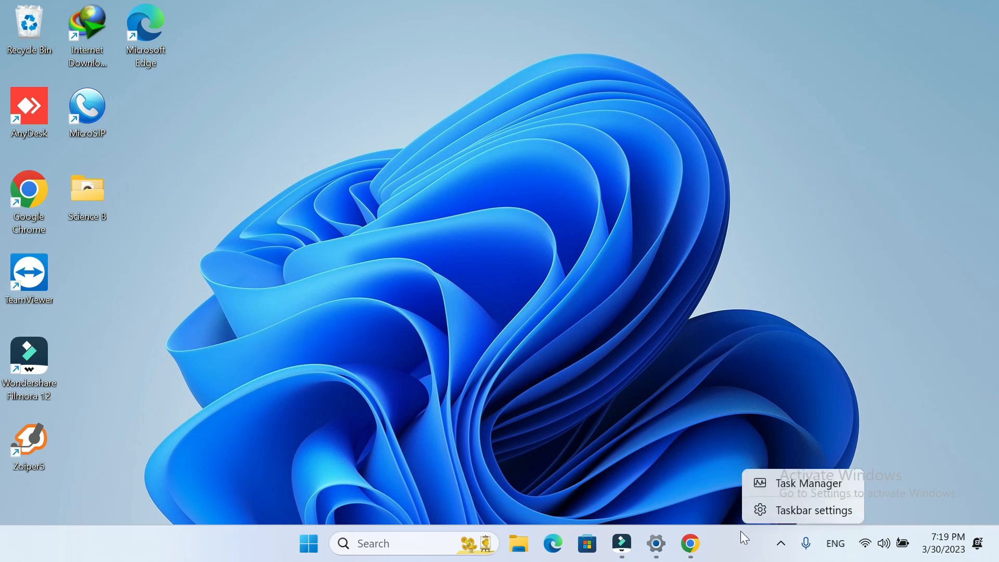
{"action": "left_click", "coordinate": [802, 489]}
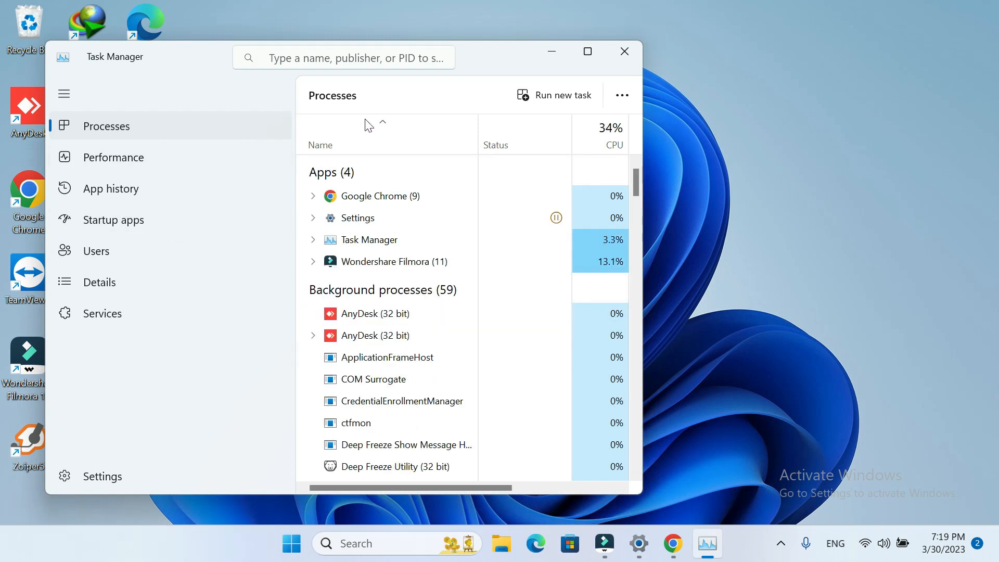
{"action": "left_click_drag", "start_coordinate": [644, 101], "coordinate": [896, 95]}
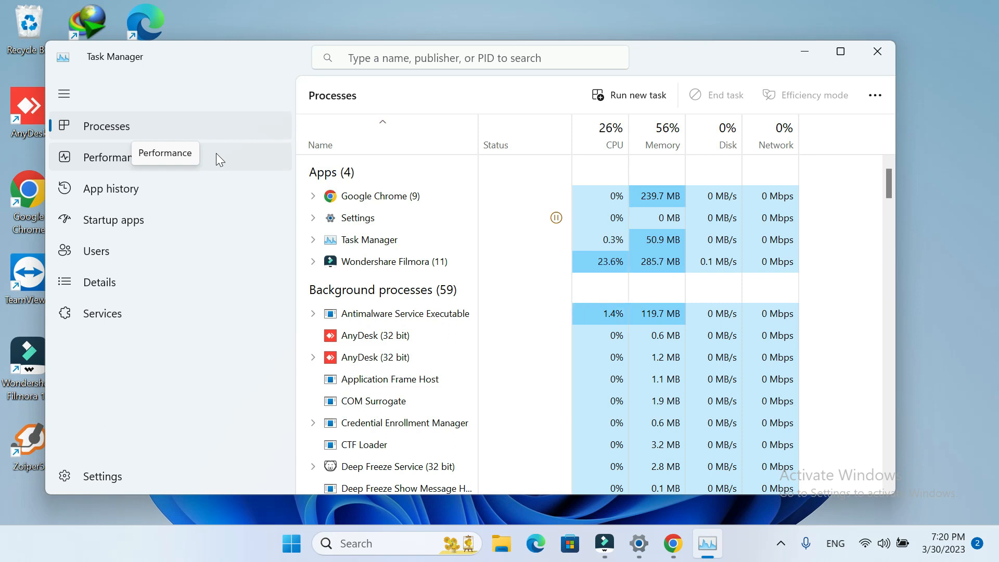
- Search Windows for "task" to find Task Manager, and return to the open Task Manager window
{"action": "left_click", "coordinate": [365, 544]}
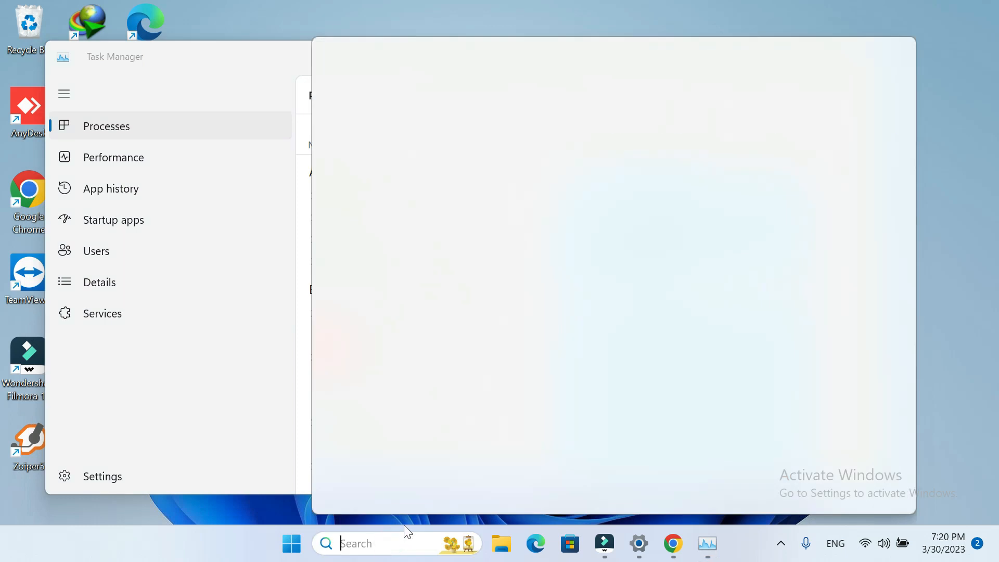
{"action": "type", "text": "tt"}
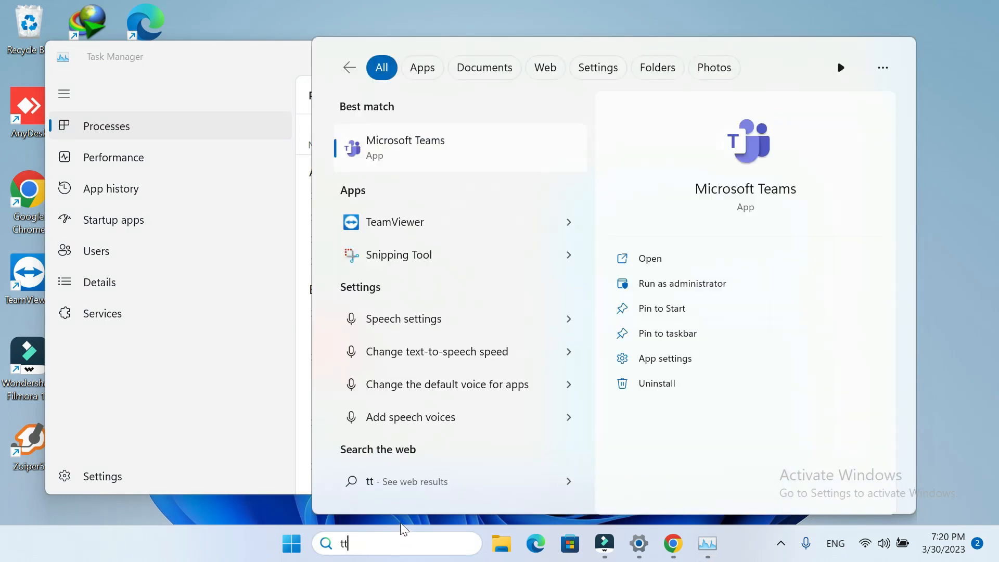
{"action": "key", "text": "BackSpace"}
{"action": "type", "text": "ask"}
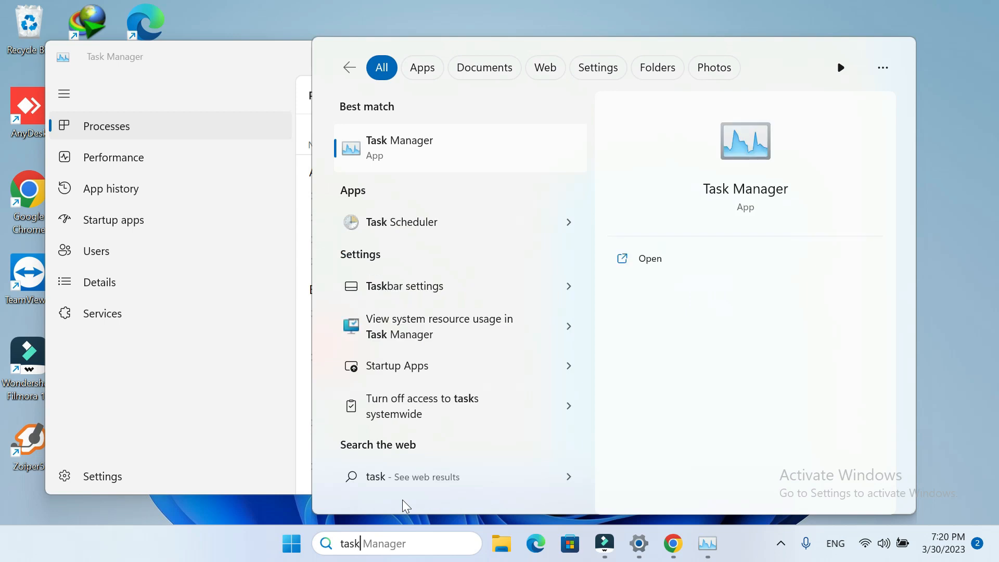
{"action": "left_click", "coordinate": [240, 82]}
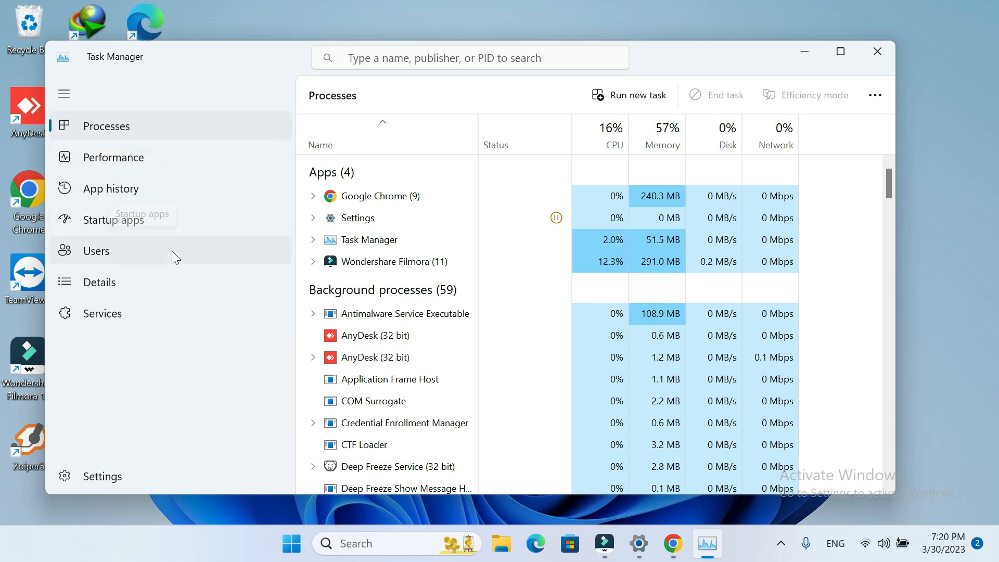
- Look through the Services, Processes, Performance and App history pages of Task Manager
{"action": "left_click", "coordinate": [149, 305]}
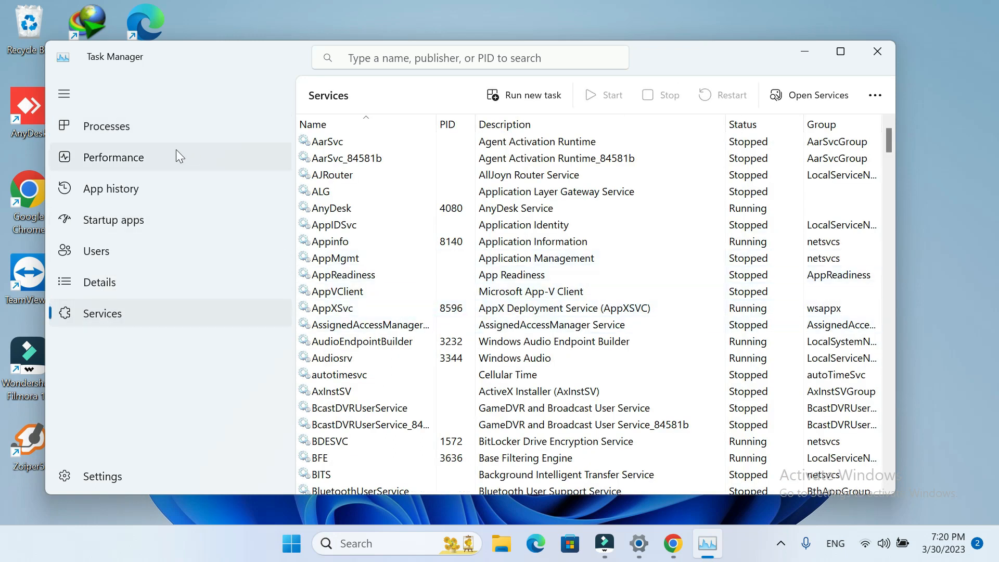
{"action": "left_click", "coordinate": [154, 130]}
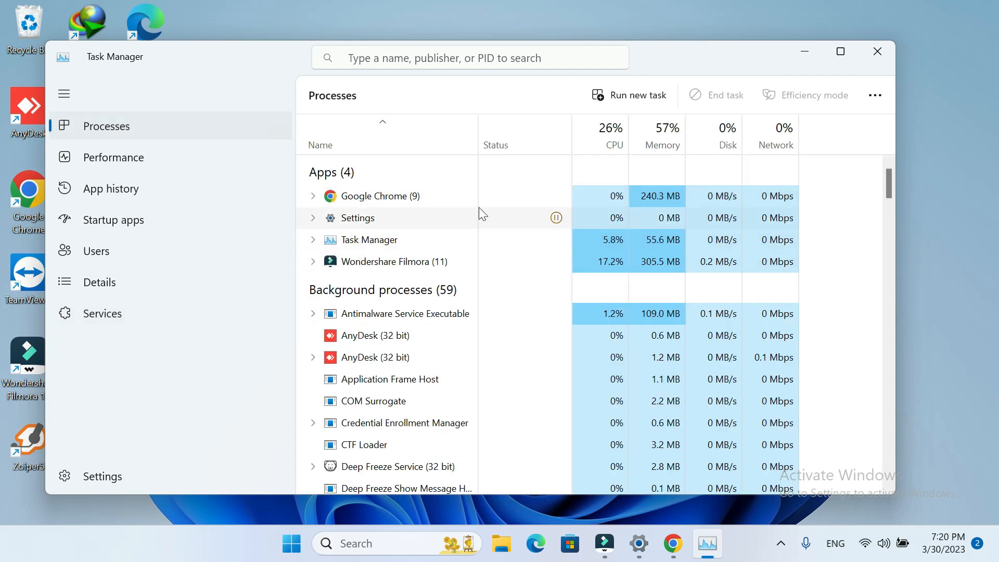
{"action": "mouse_move", "coordinate": [561, 223]}
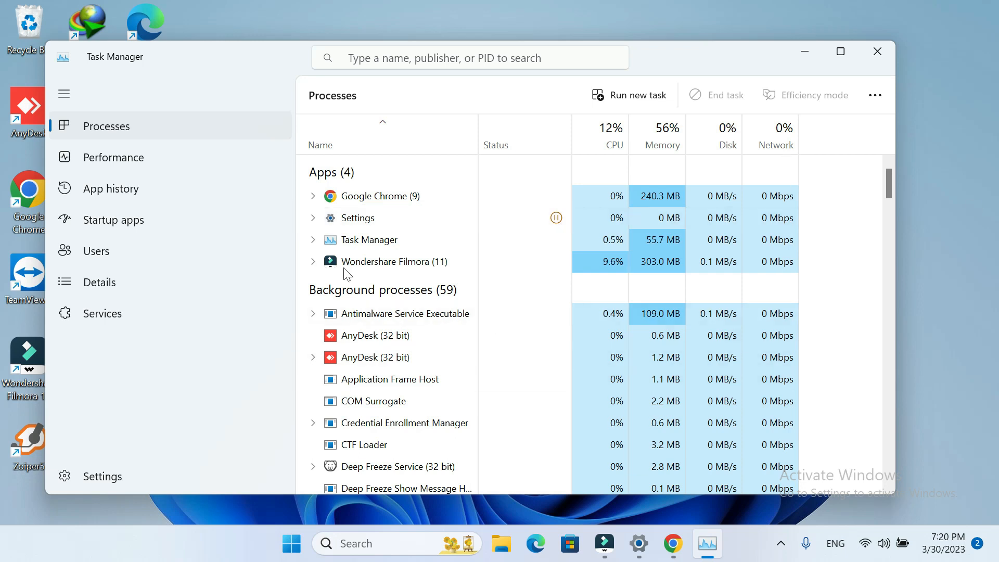
{"action": "left_click", "coordinate": [211, 157]}
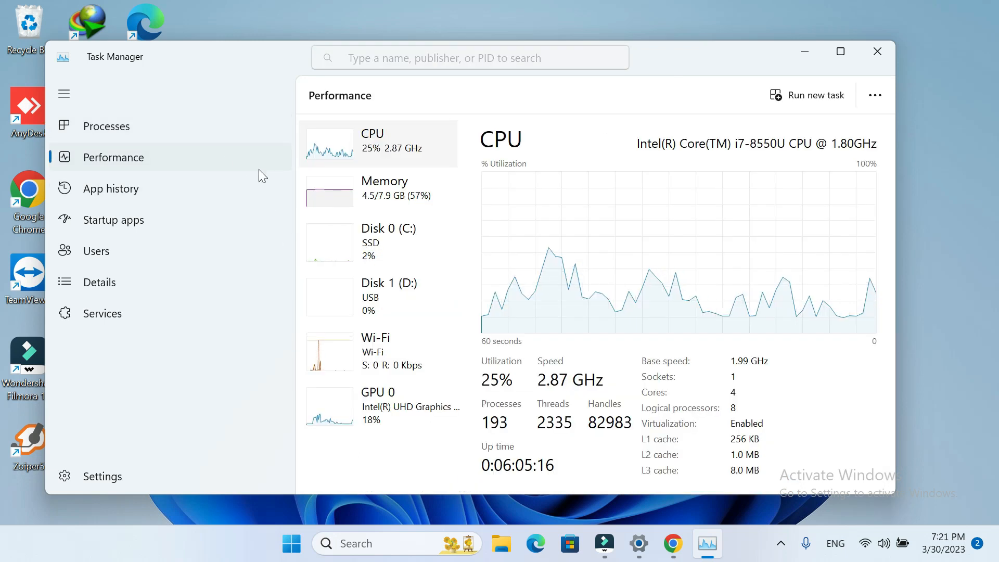
{"action": "left_click", "coordinate": [176, 190]}
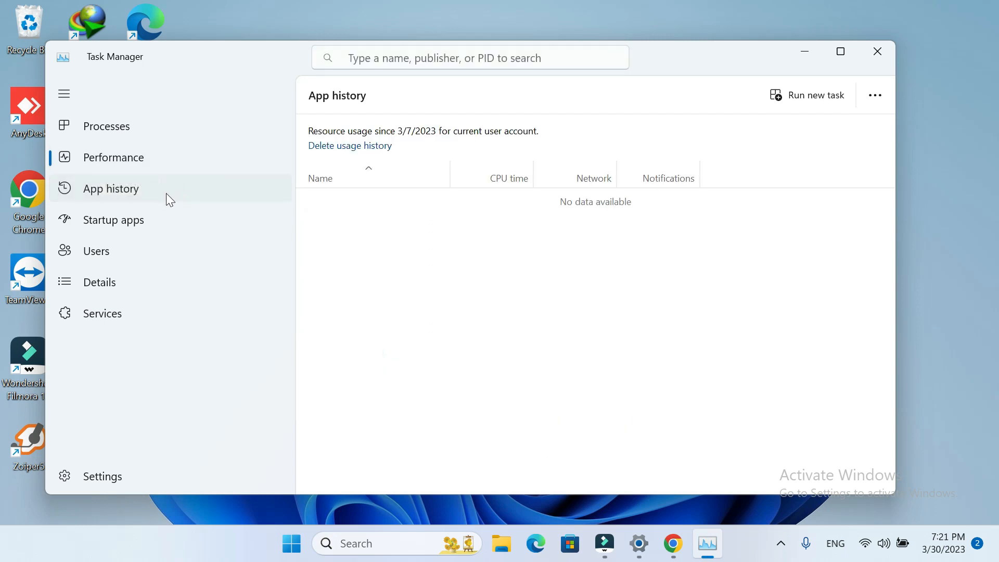
- Disable Microsoft Teams and microsip as startup apps and close Task Manager
{"action": "left_click", "coordinate": [144, 220]}
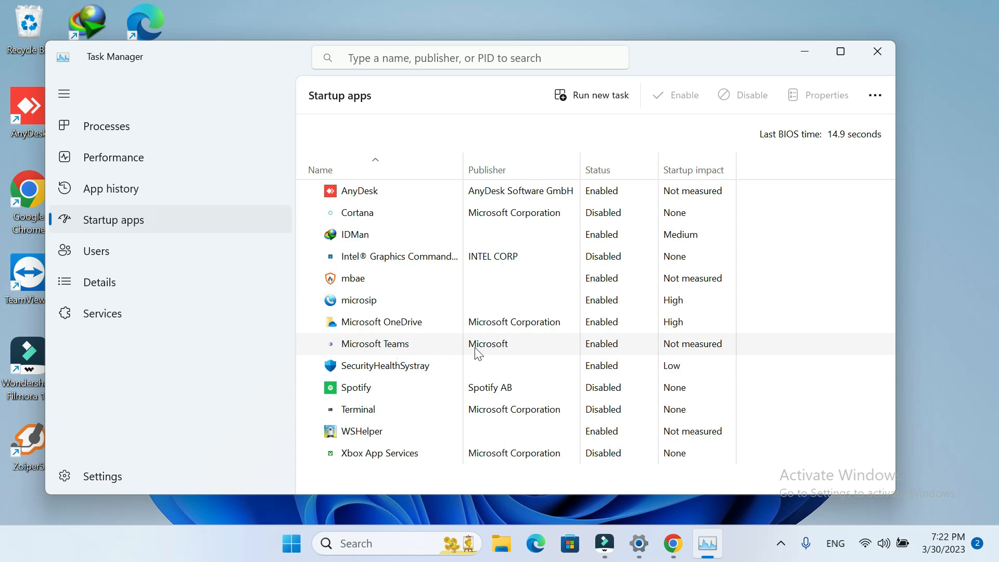
{"action": "right_click", "coordinate": [596, 352]}
{"action": "left_click", "coordinate": [635, 361]}
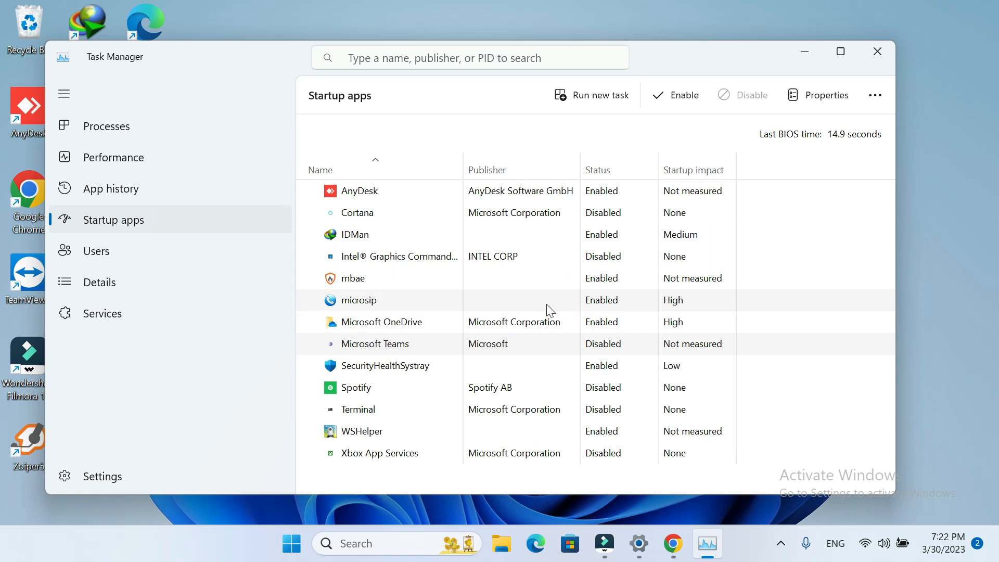
{"action": "right_click", "coordinate": [601, 308]}
{"action": "left_click", "coordinate": [625, 315]}
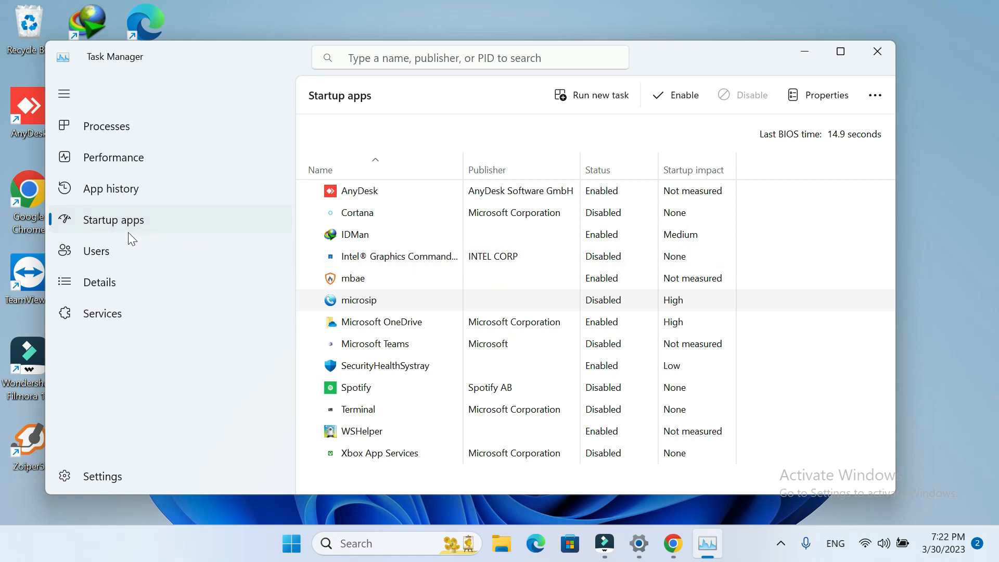
{"action": "left_click", "coordinate": [121, 247]}
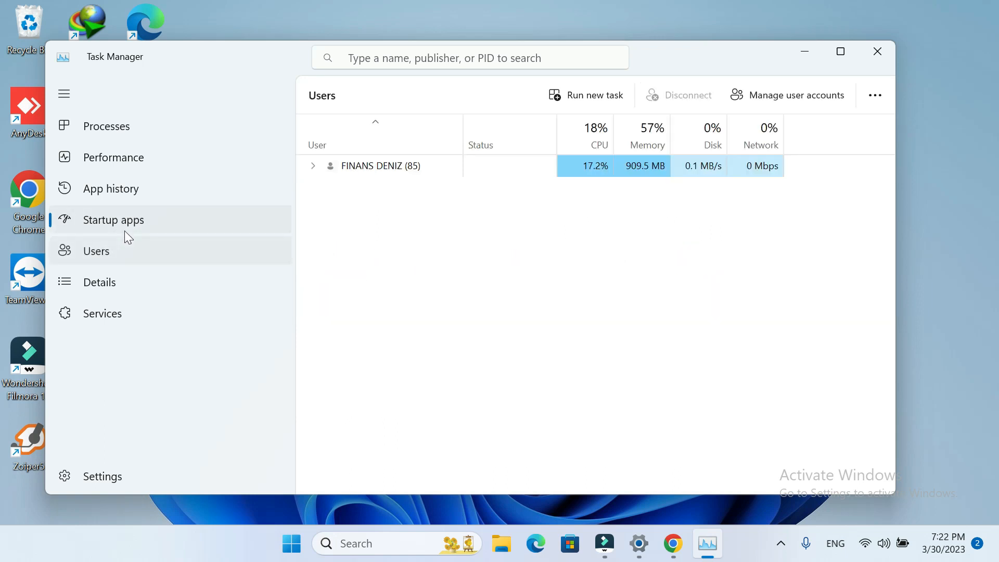
{"action": "left_click", "coordinate": [148, 212]}
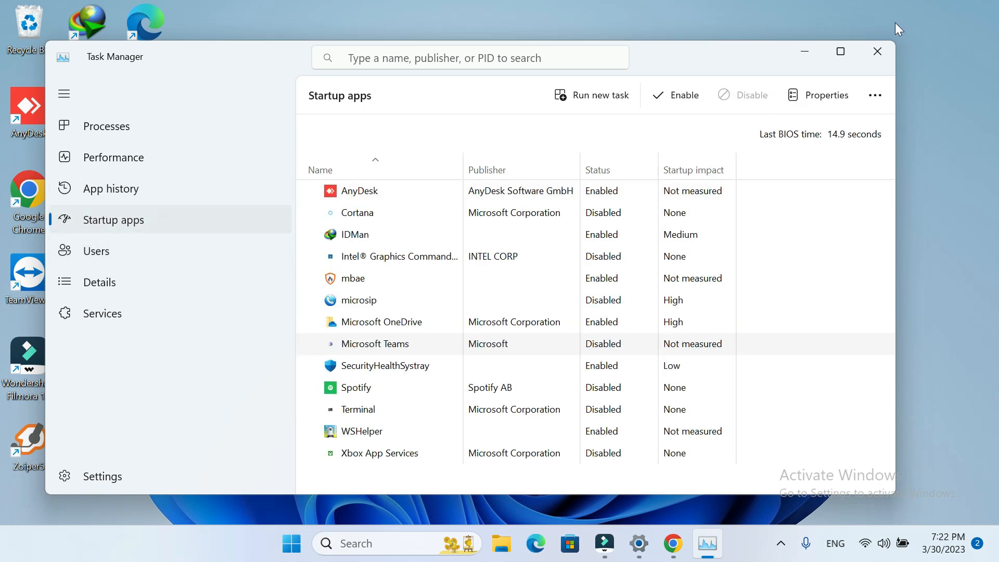
{"action": "left_click", "coordinate": [884, 49]}
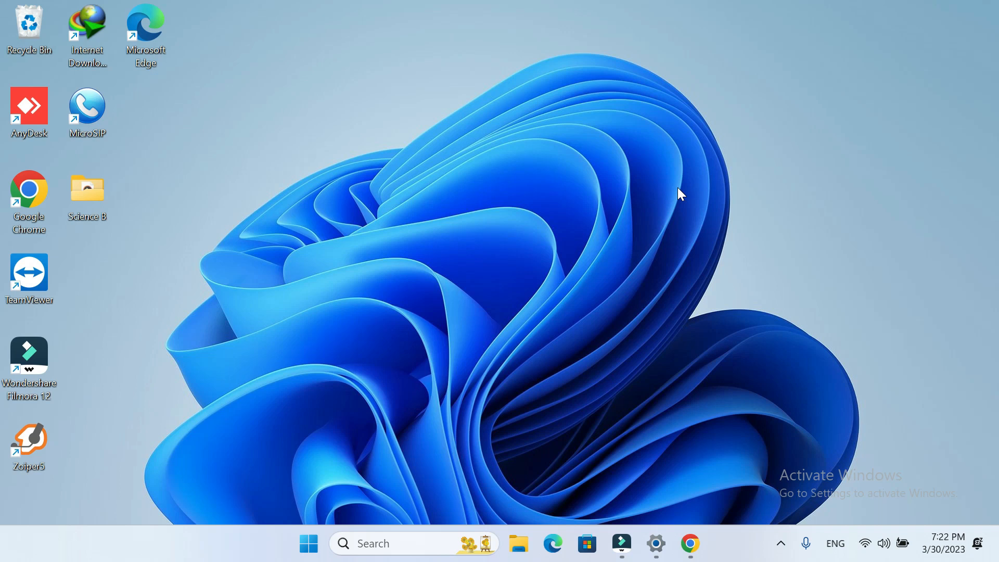
- Launch System Configuration by running the command msconfig
{"action": "key", "text": "super+r"}
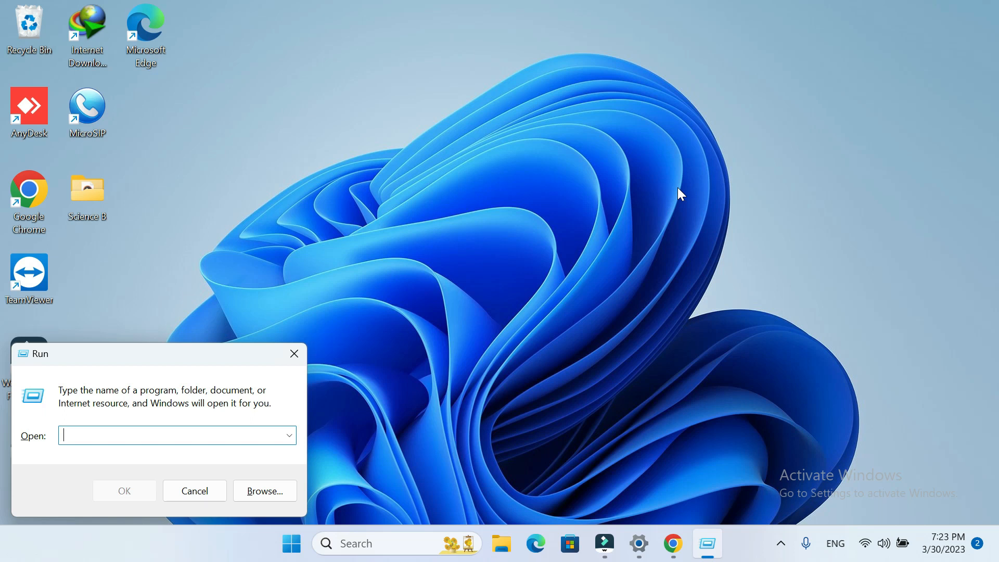
{"action": "left_click", "coordinate": [294, 354]}
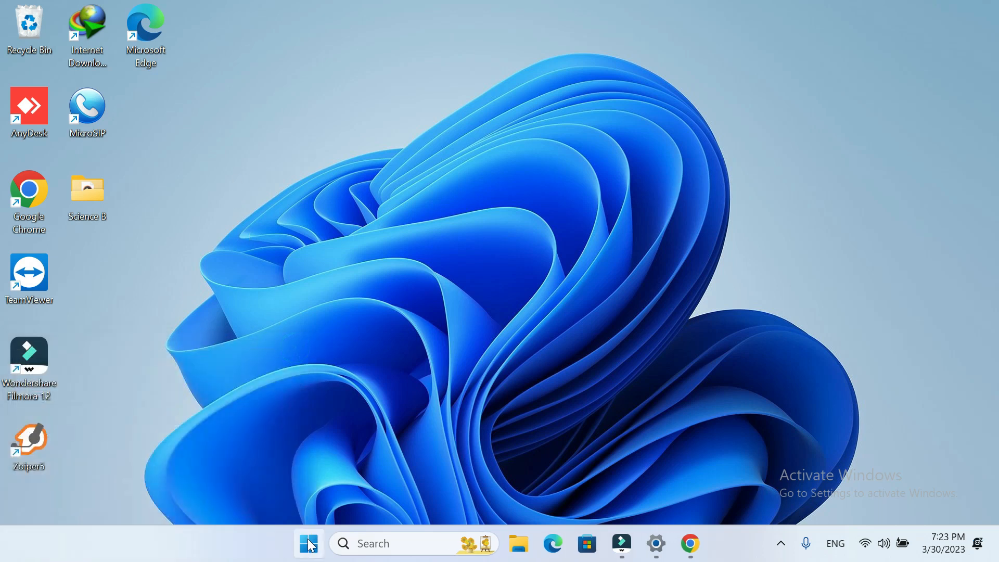
{"action": "right_click", "coordinate": [312, 544]}
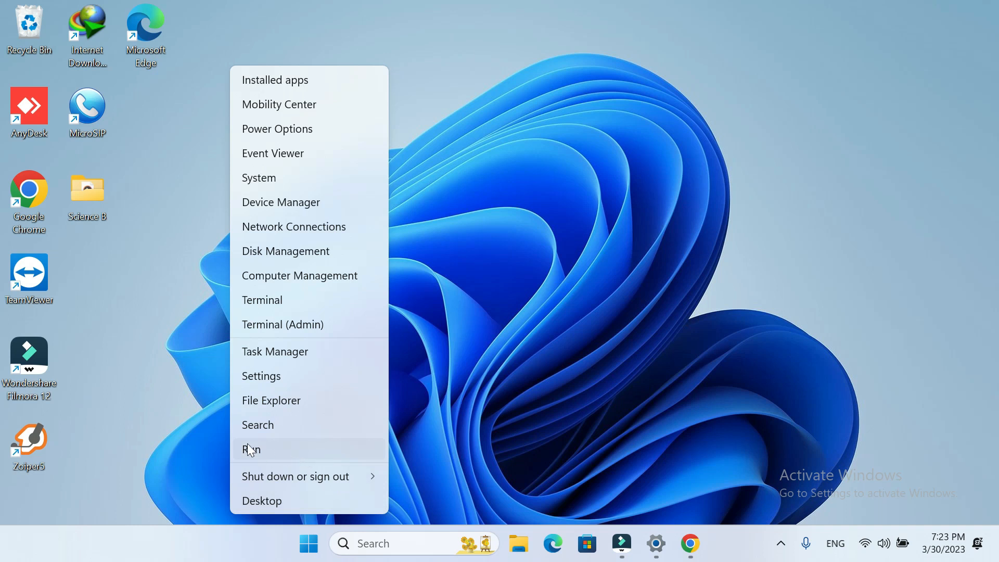
{"action": "right_click", "coordinate": [311, 548]}
{"action": "left_click", "coordinate": [274, 450]}
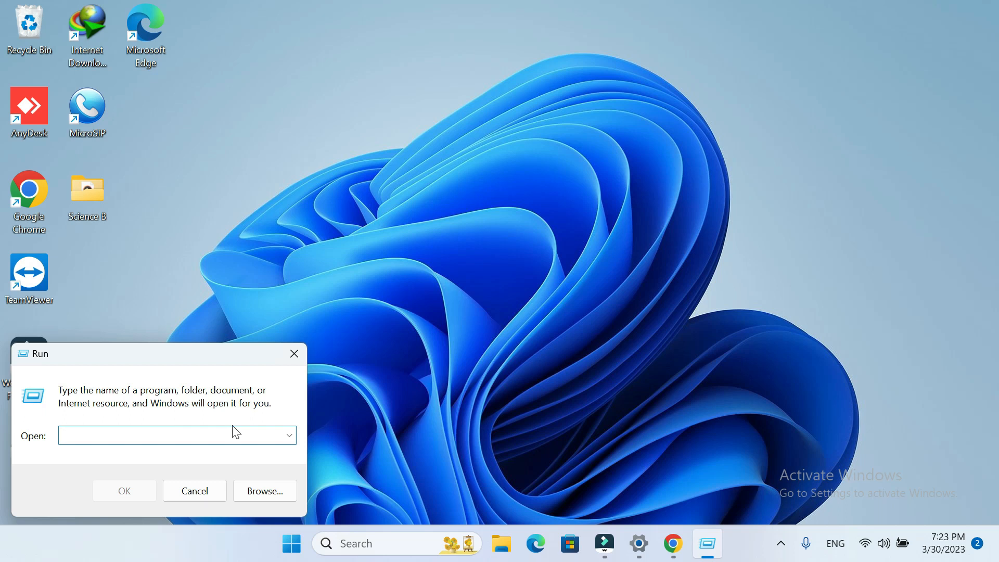
{"action": "type", "text": "ms"}
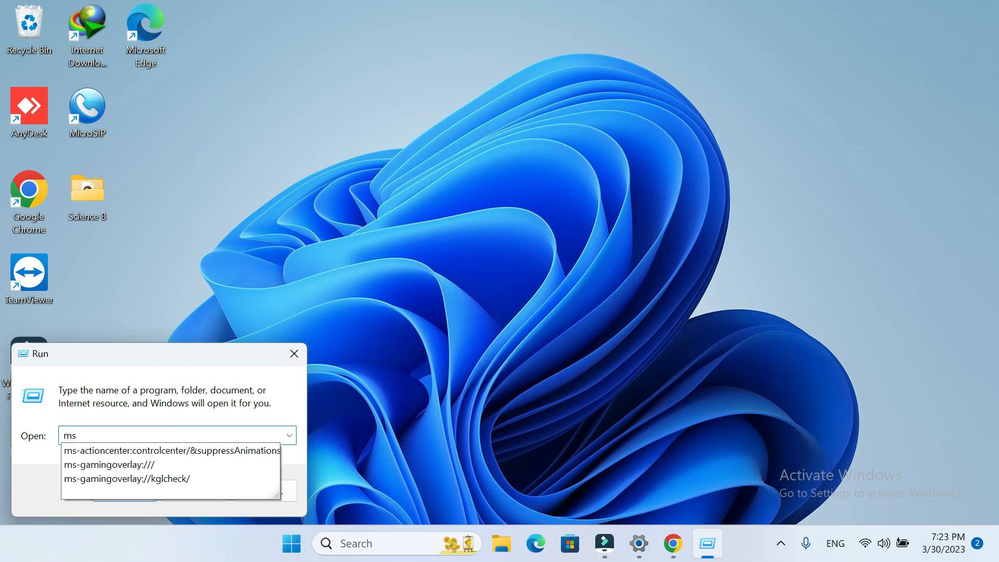
{"action": "type", "text": "c"}
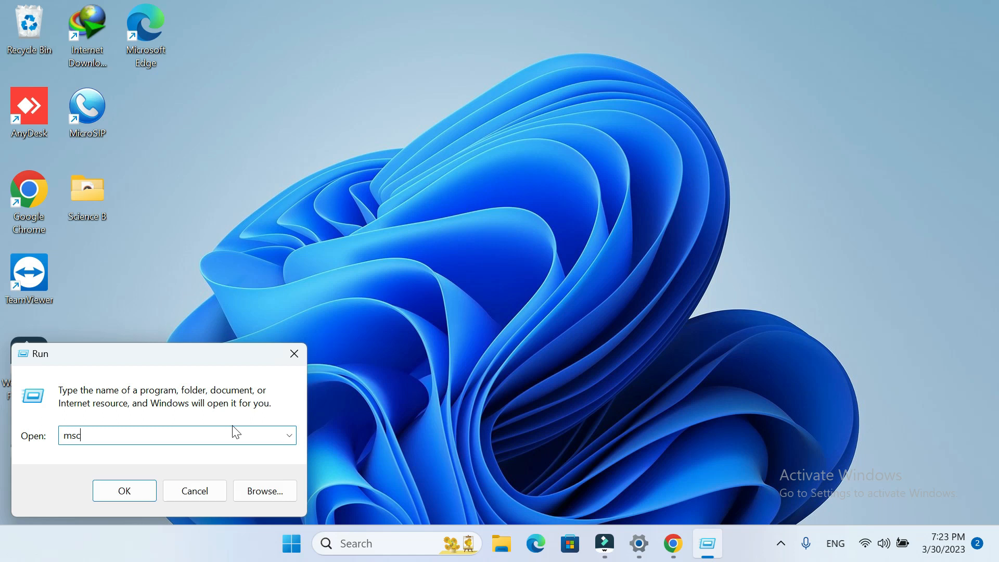
{"action": "type", "text": "onfig"}
{"action": "key", "text": "Return"}
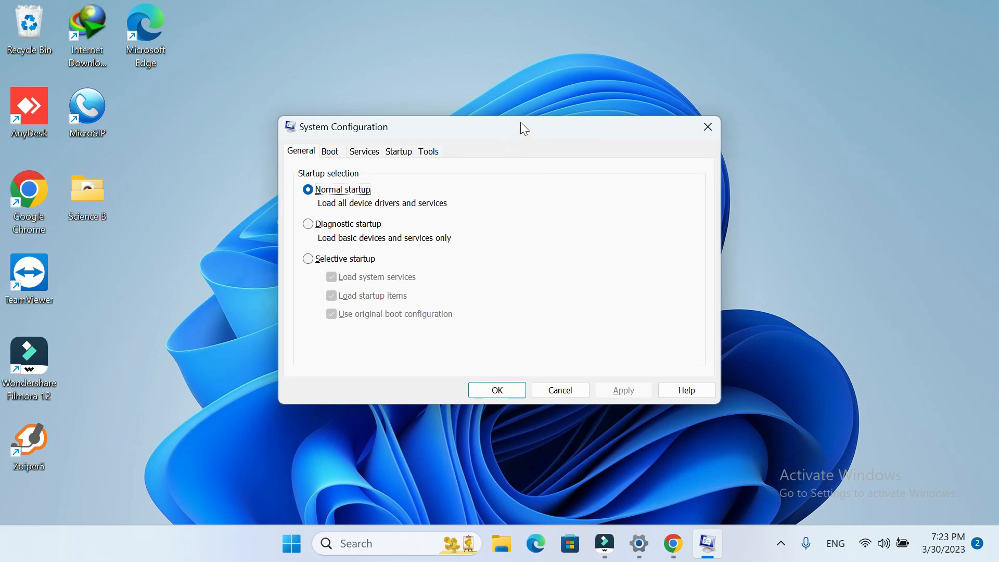
- Move the System Configuration window higher and look through its Boot, Services, Startup and Tools pages
{"action": "left_click_drag", "start_coordinate": [525, 129], "coordinate": [551, 99]}
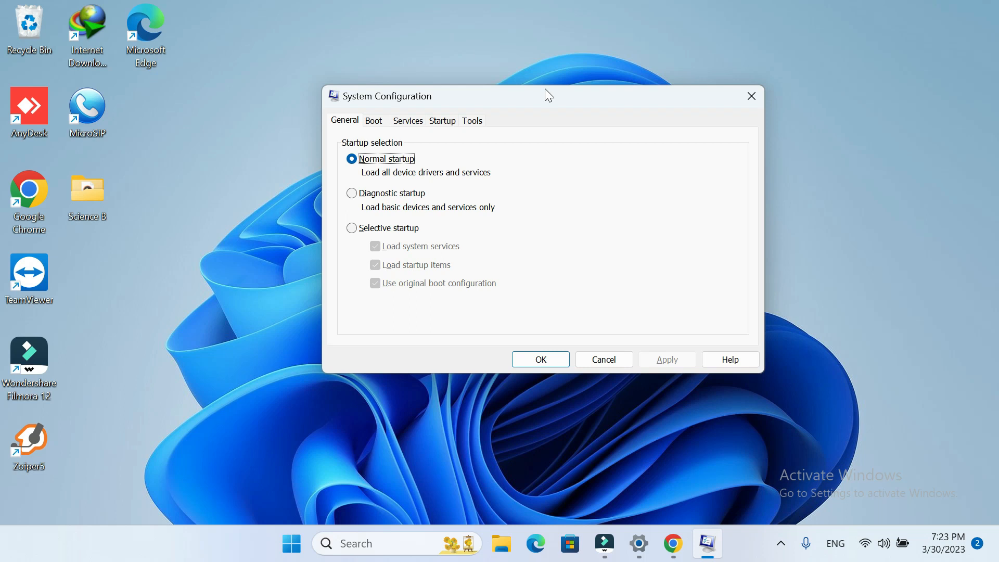
{"action": "left_click", "coordinate": [376, 121]}
{"action": "left_click", "coordinate": [414, 124]}
{"action": "left_click", "coordinate": [444, 122]}
{"action": "left_click", "coordinate": [474, 121]}
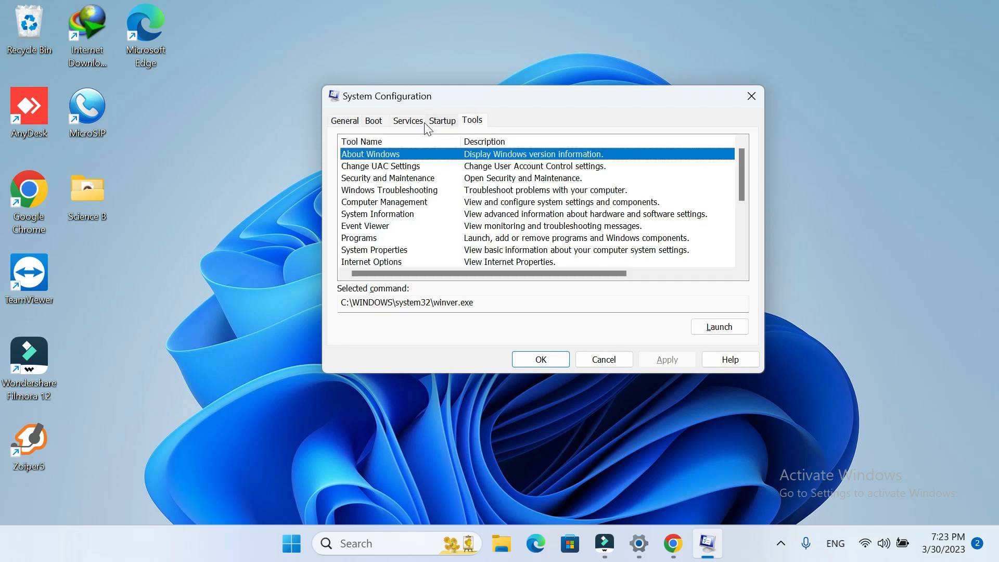
- Limit the Windows 11 boot entry's number of processors to 8 in the advanced boot options, apply it and close System Configuration
{"action": "left_click", "coordinate": [376, 122]}
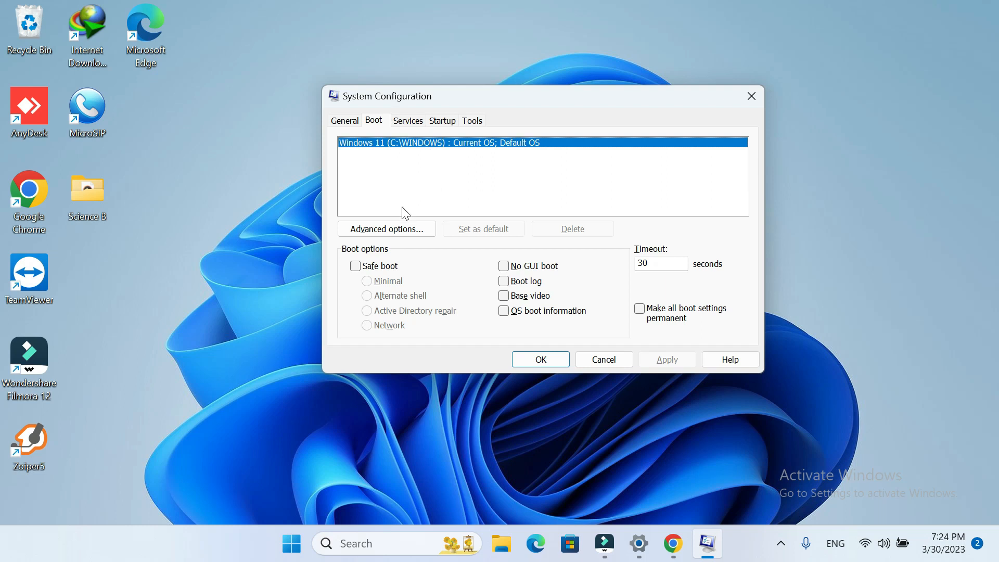
{"action": "left_click", "coordinate": [418, 235]}
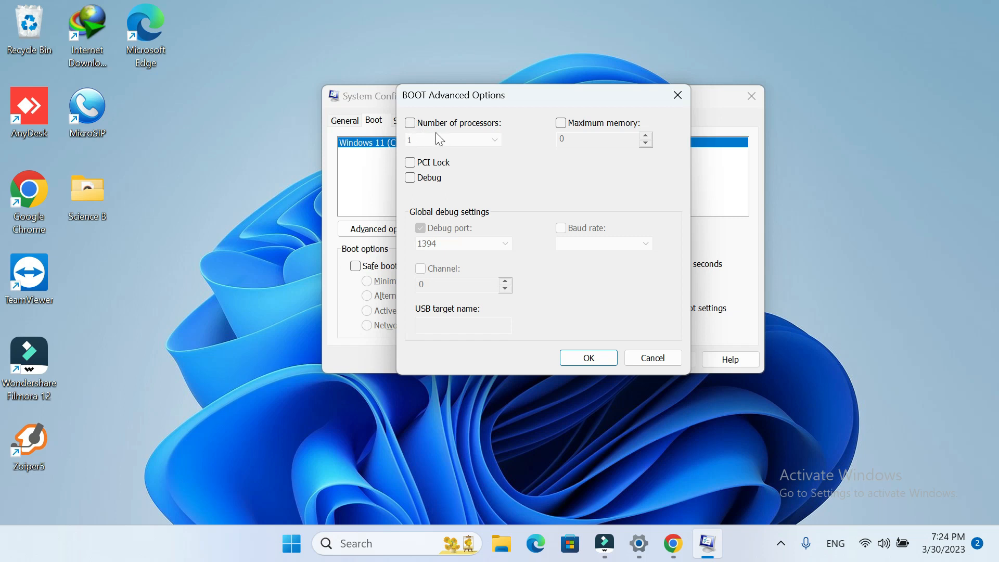
{"action": "left_click", "coordinate": [412, 125]}
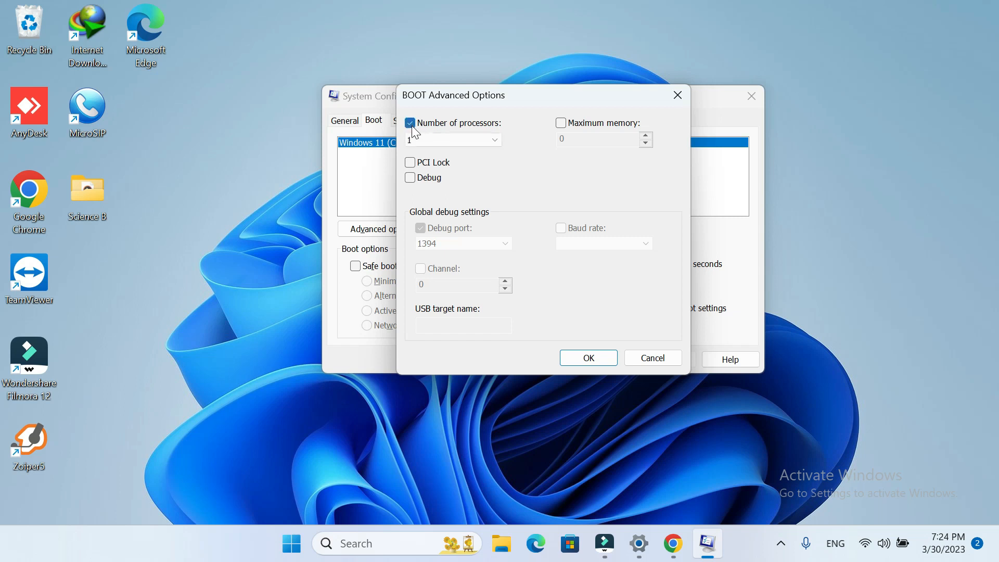
{"action": "left_click", "coordinate": [465, 138]}
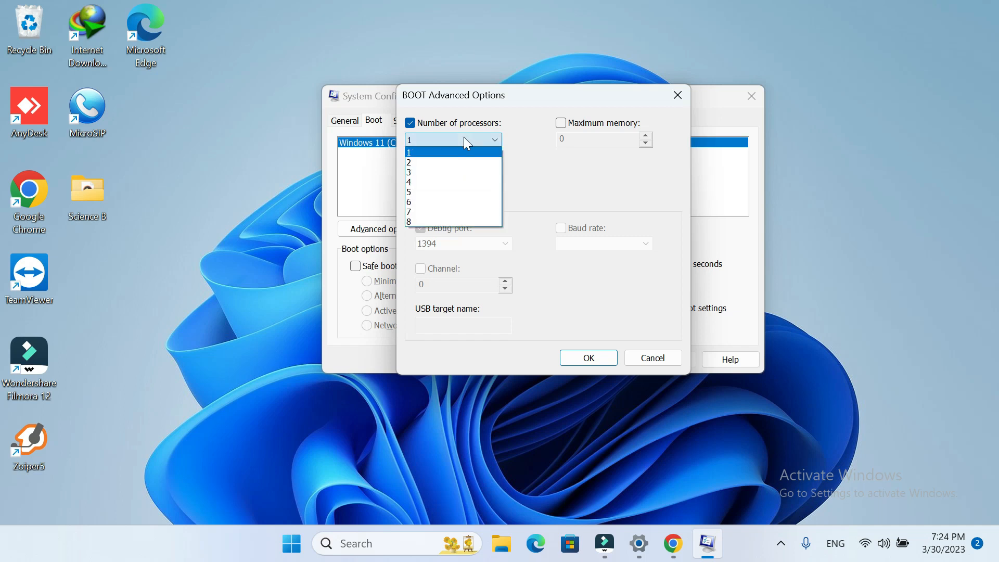
{"action": "left_click", "coordinate": [457, 221]}
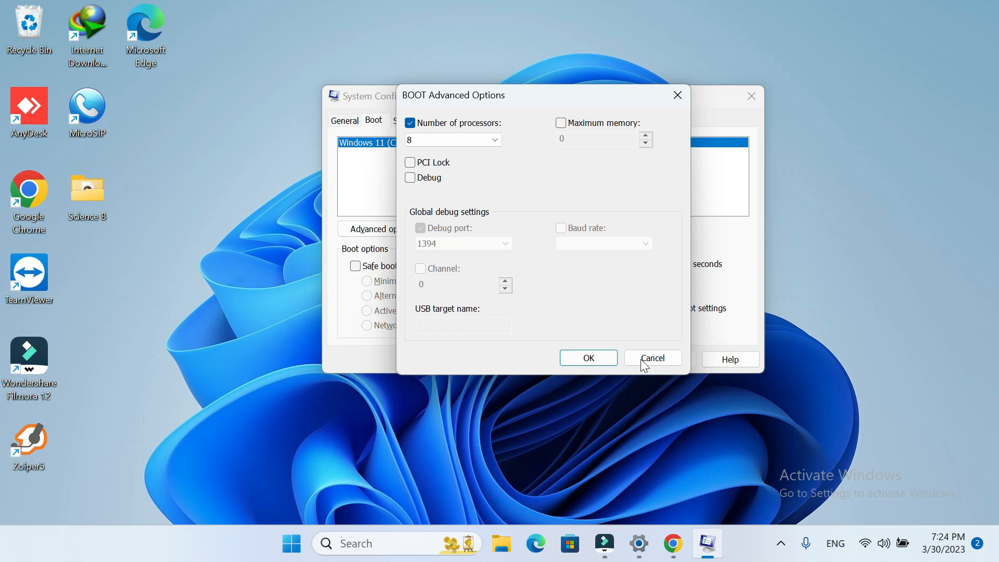
{"action": "left_click", "coordinate": [604, 356]}
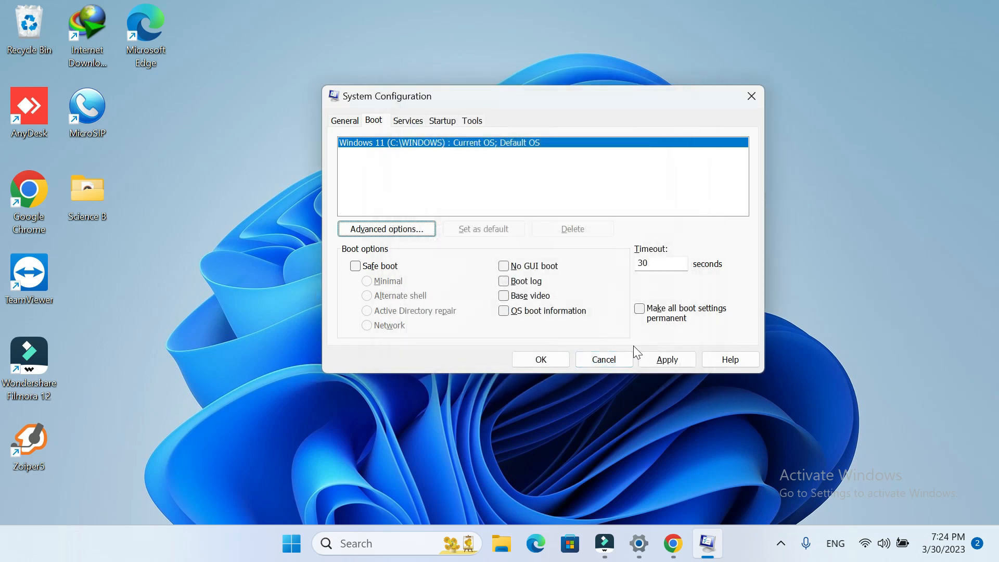
{"action": "left_click", "coordinate": [667, 360]}
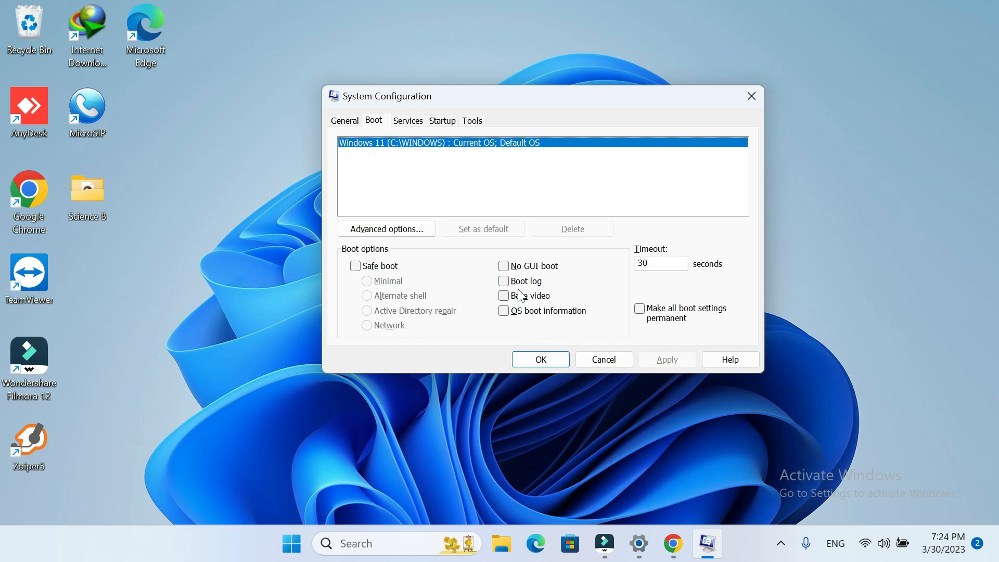
{"action": "left_click", "coordinate": [541, 360]}
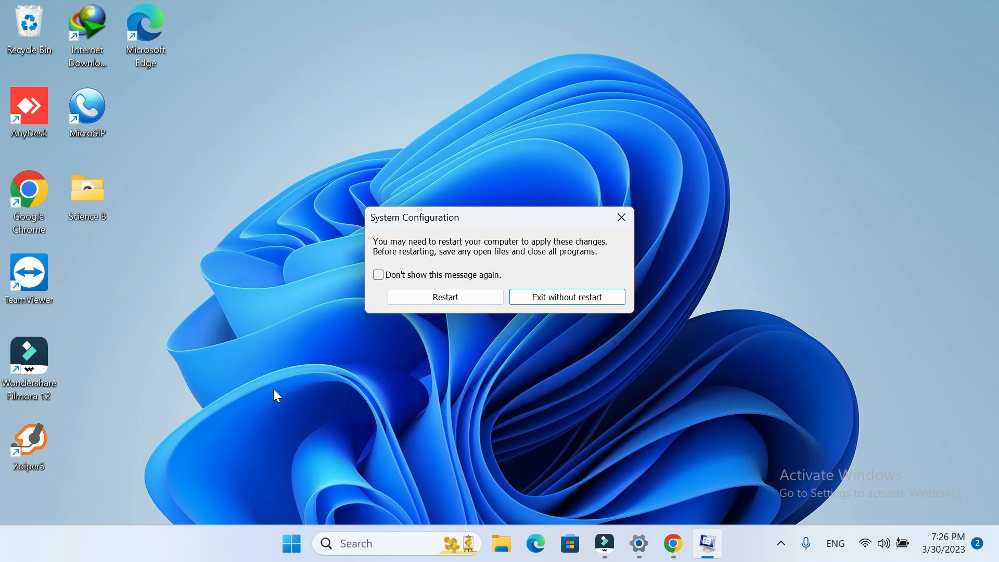
- Open the user's temporary files folder by running the command %TEMP%
{"action": "right_click", "coordinate": [293, 547]}
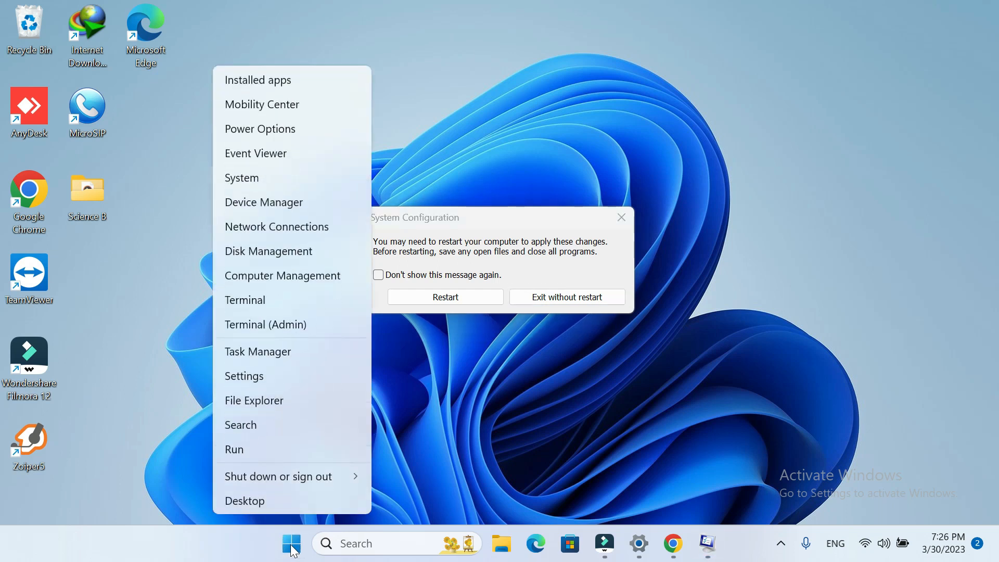
{"action": "left_click", "coordinate": [245, 450]}
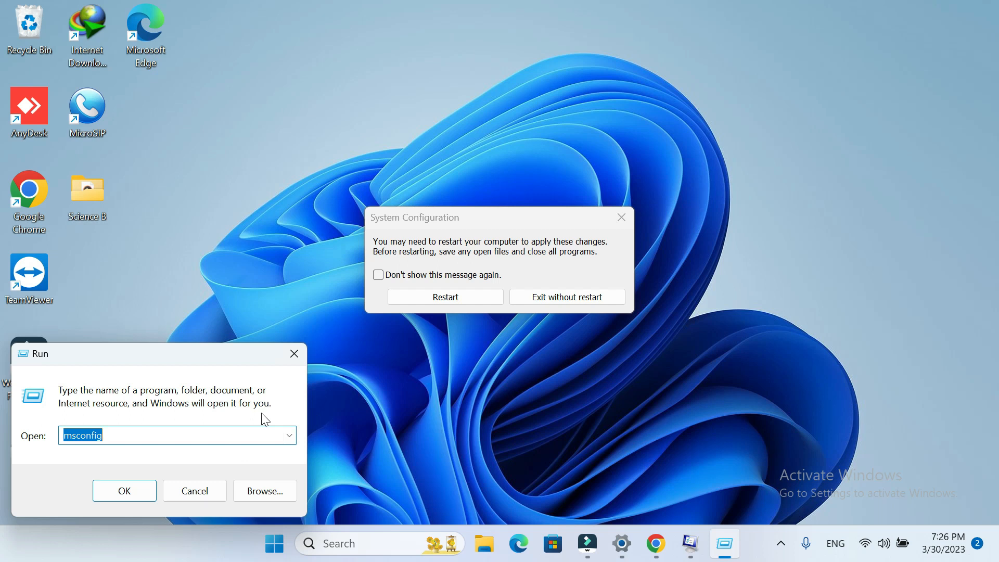
{"action": "type", "text": "%"}
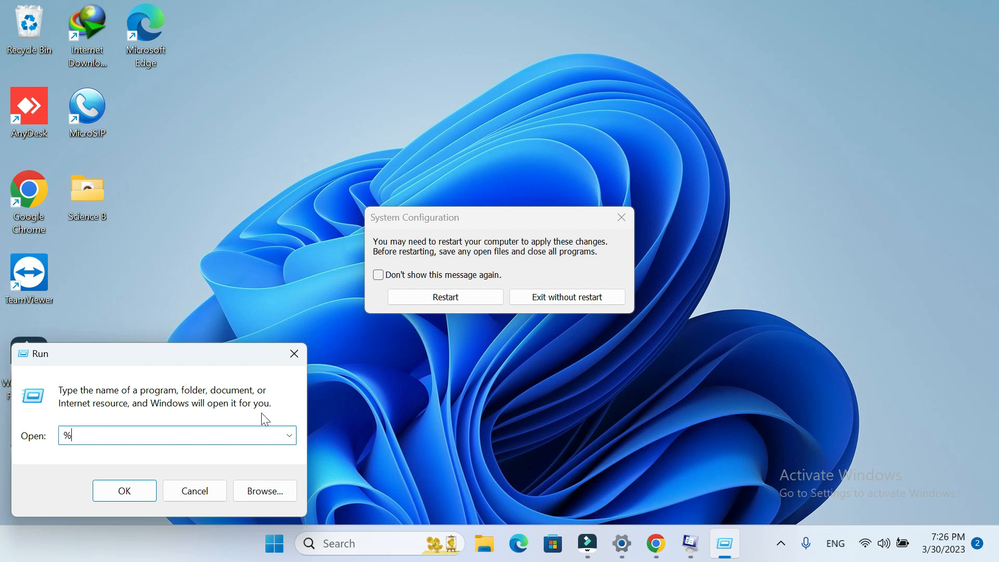
{"action": "type", "text": "TEMP%"}
{"action": "key", "text": "Return"}
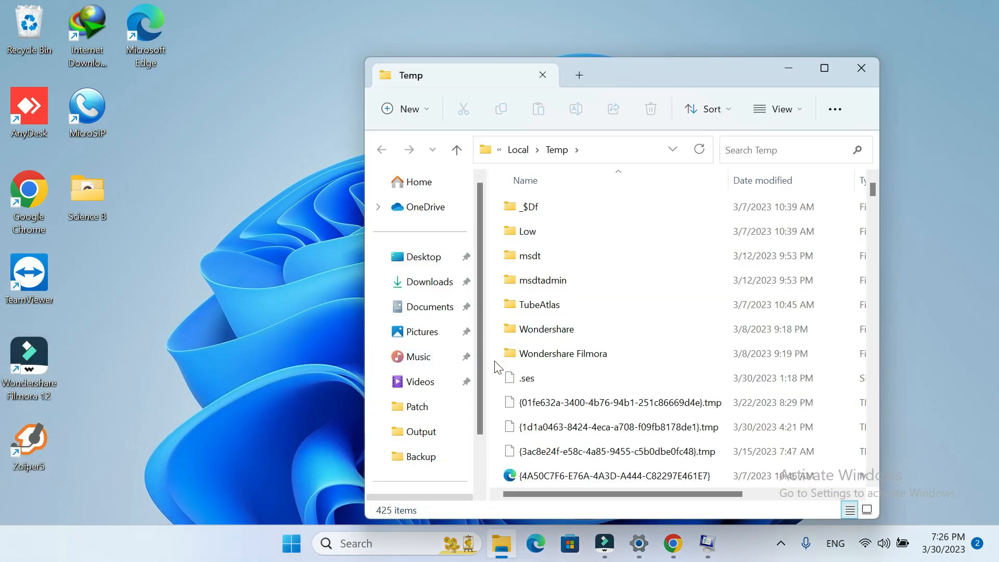
- Look through the temporary files and folders stored in the Temp folder
{"action": "scroll", "coordinate": [533, 326], "scroll_direction": "down", "scroll_amount": 5}
{"action": "scroll", "coordinate": [534, 327], "scroll_direction": "down", "scroll_amount": 20}
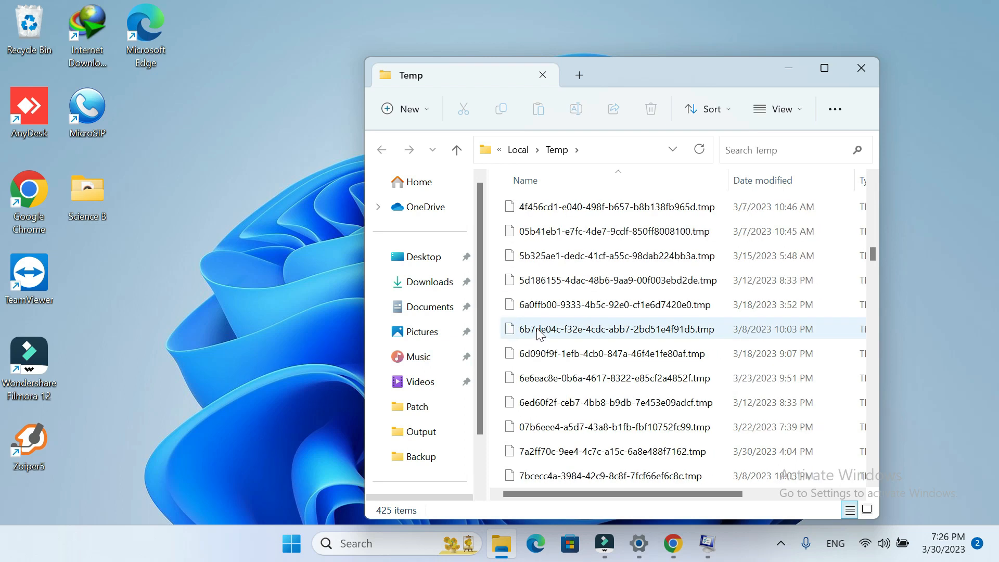
{"action": "scroll", "coordinate": [541, 336], "scroll_direction": "down", "scroll_amount": 20}
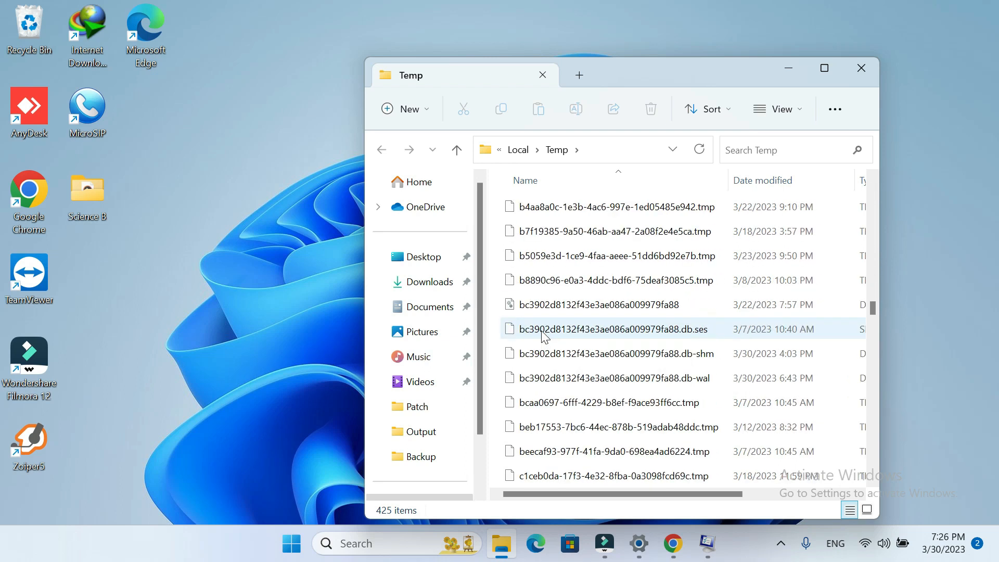
{"action": "scroll", "coordinate": [543, 329], "scroll_direction": "down", "scroll_amount": 1}
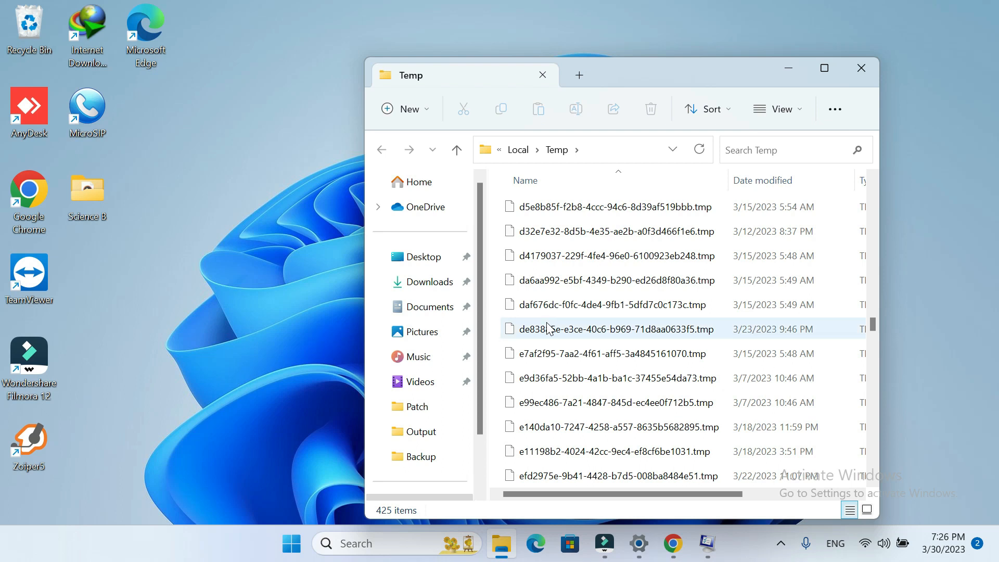
{"action": "scroll", "coordinate": [545, 317], "scroll_direction": "down", "scroll_amount": 8}
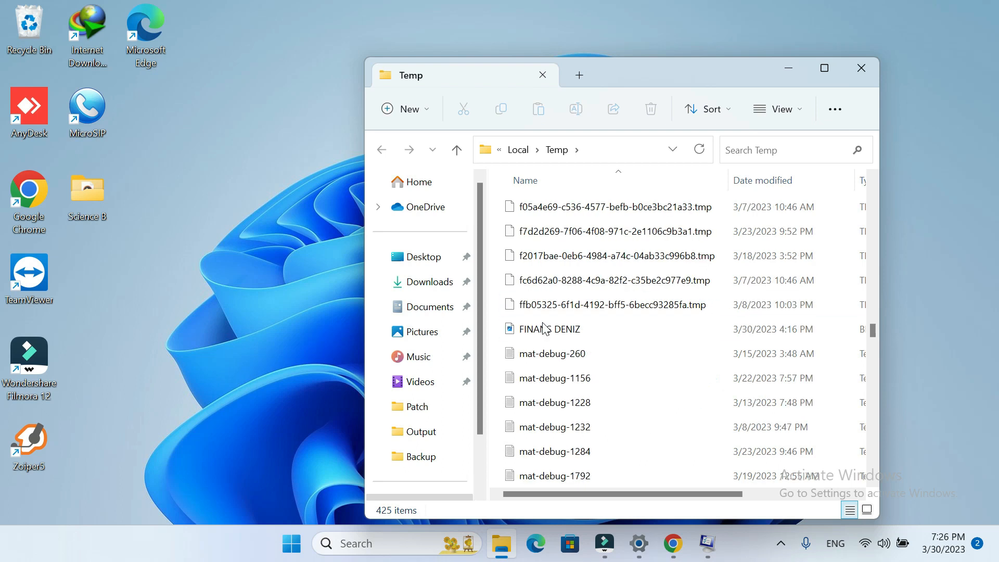
{"action": "scroll", "coordinate": [546, 329], "scroll_direction": "down", "scroll_amount": 10}
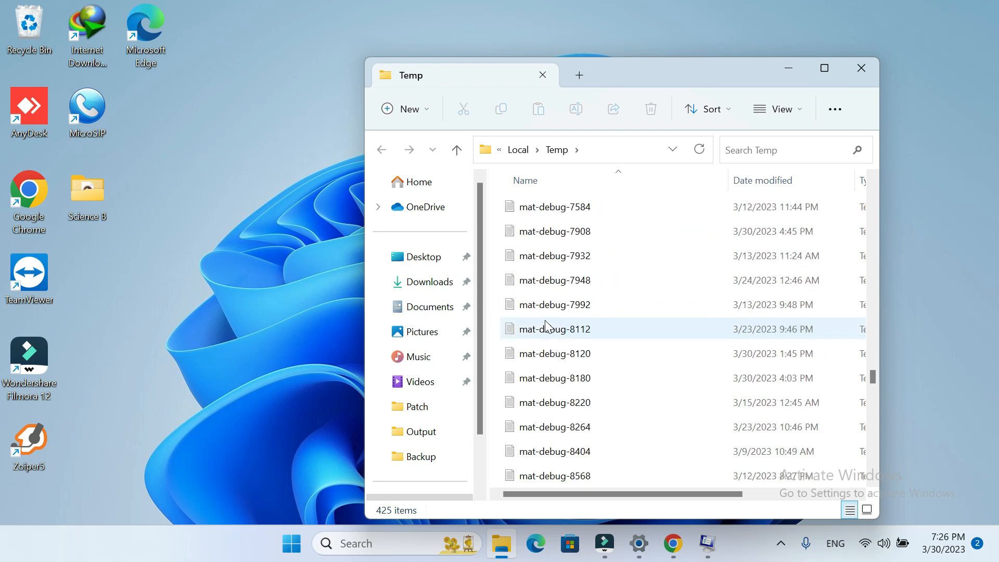
{"action": "scroll", "coordinate": [547, 329], "scroll_direction": "down", "scroll_amount": 5}
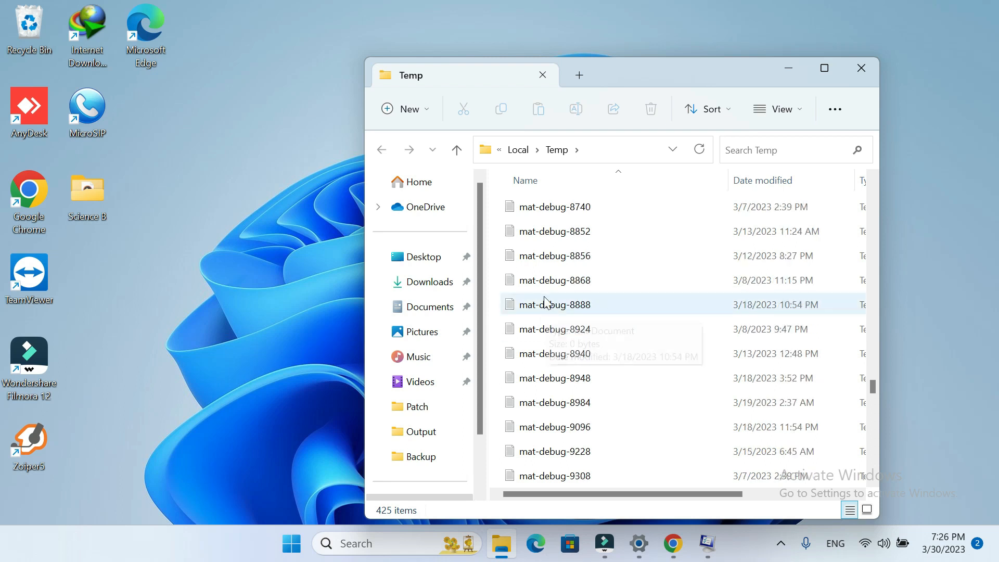
{"action": "scroll", "coordinate": [556, 306], "scroll_direction": "down", "scroll_amount": 10}
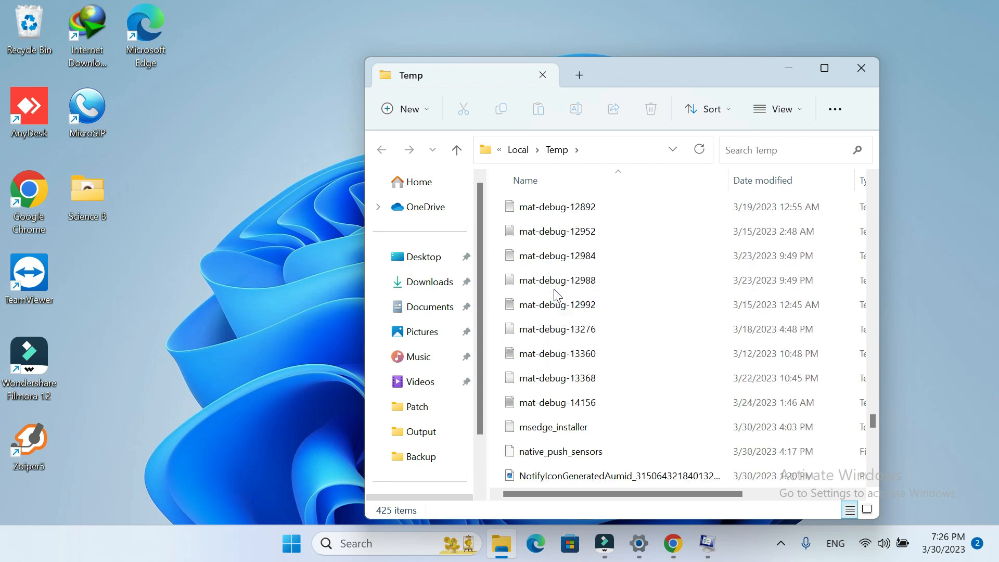
- Delete all items in the Temp folder, continuing with administrator permission for all current items
{"action": "key", "text": "ctrl+a"}
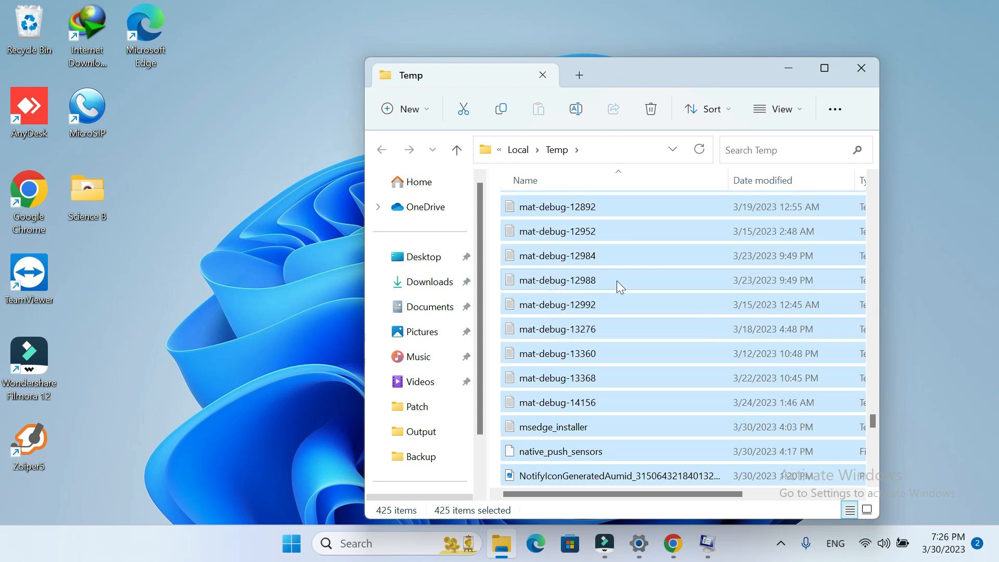
{"action": "key", "text": "Delete"}
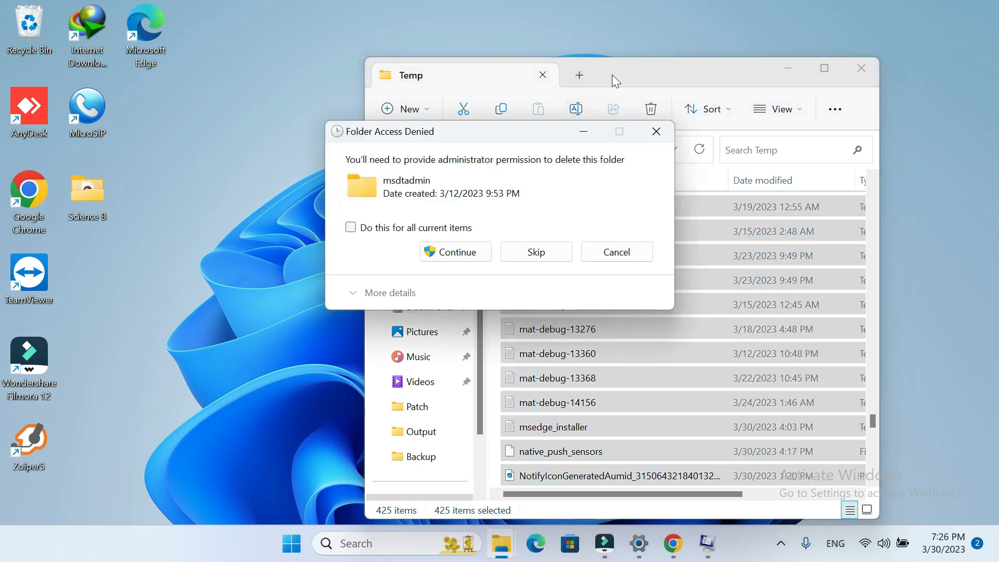
{"action": "left_click", "coordinate": [421, 231]}
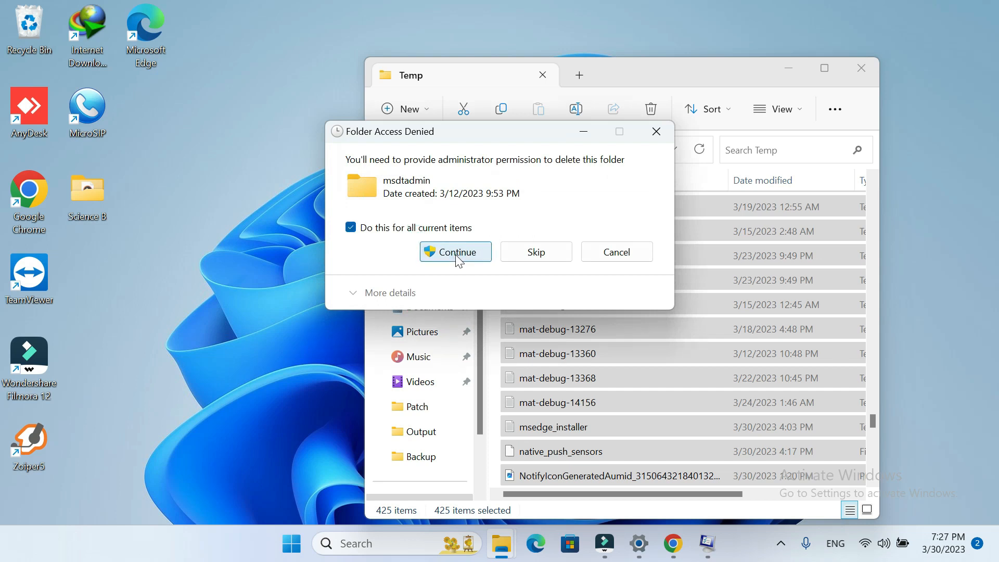
{"action": "left_click", "coordinate": [457, 252]}
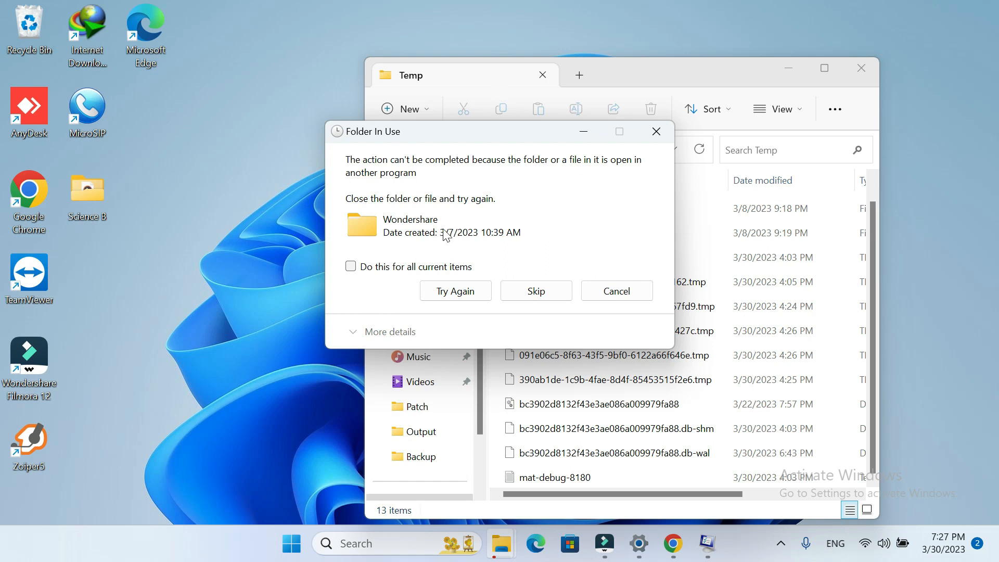
- Skip all current items that are in use by another program and close the Temp folder window
{"action": "left_click", "coordinate": [446, 269]}
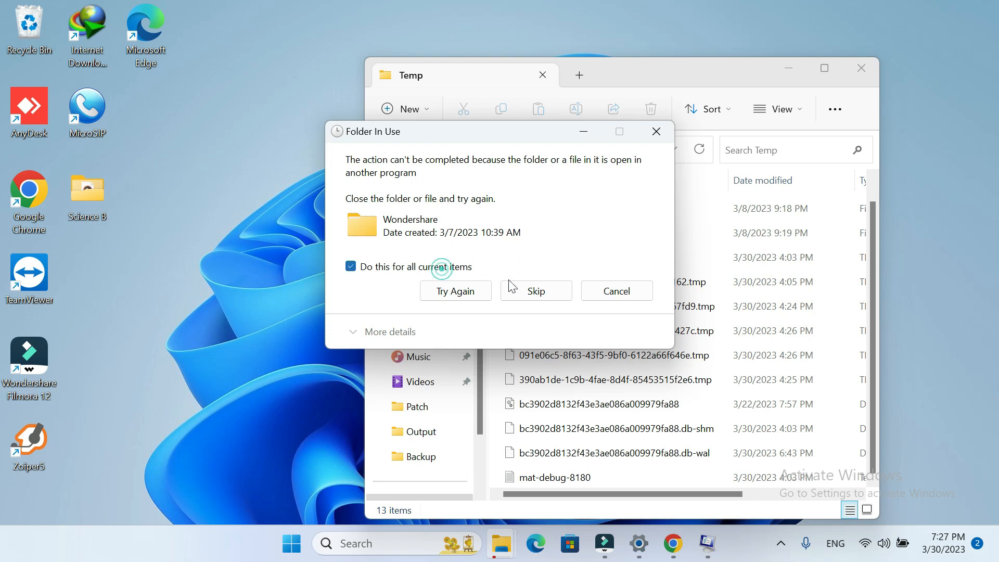
{"action": "left_click", "coordinate": [537, 291]}
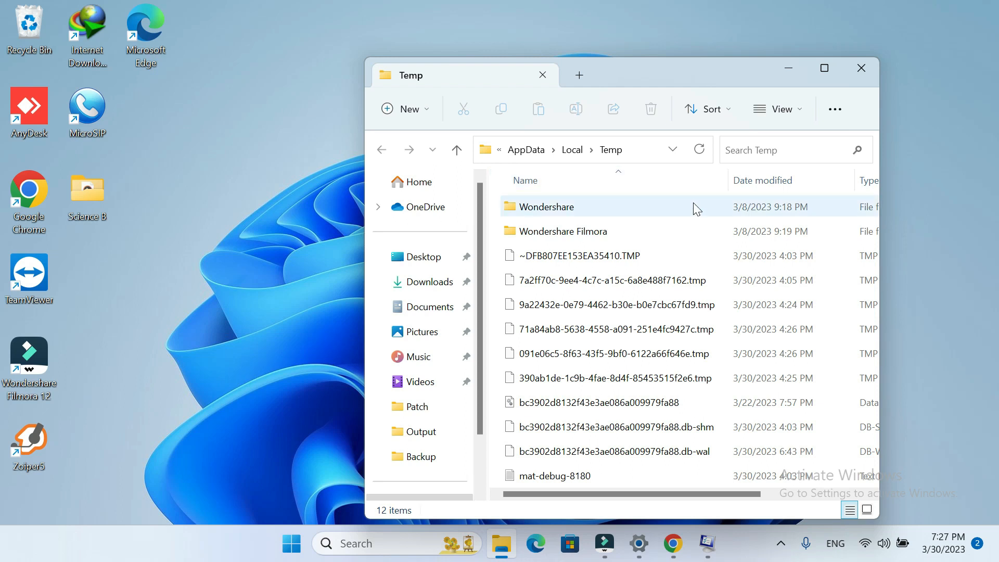
{"action": "mouse_move", "coordinate": [697, 208]}
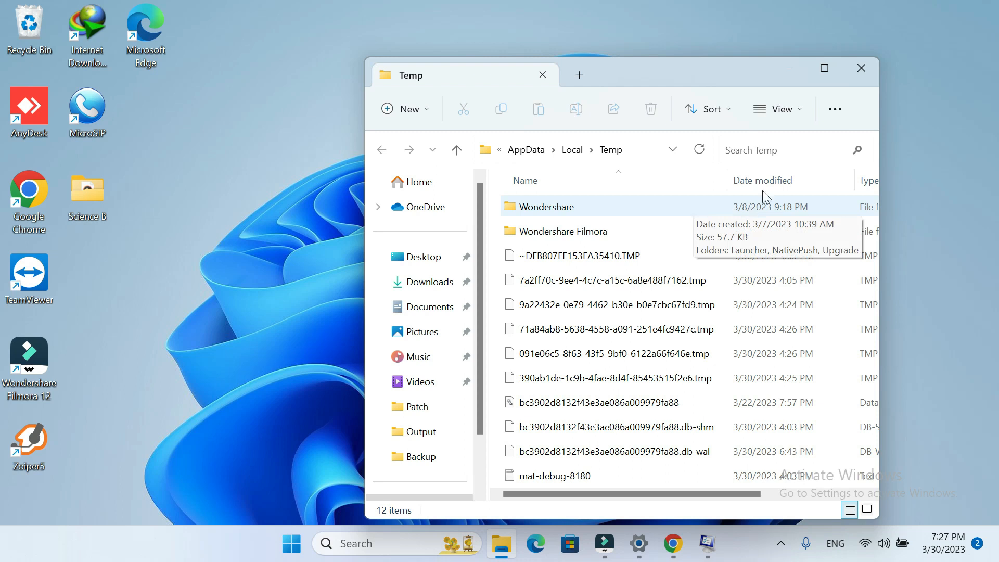
{"action": "left_click", "coordinate": [863, 70]}
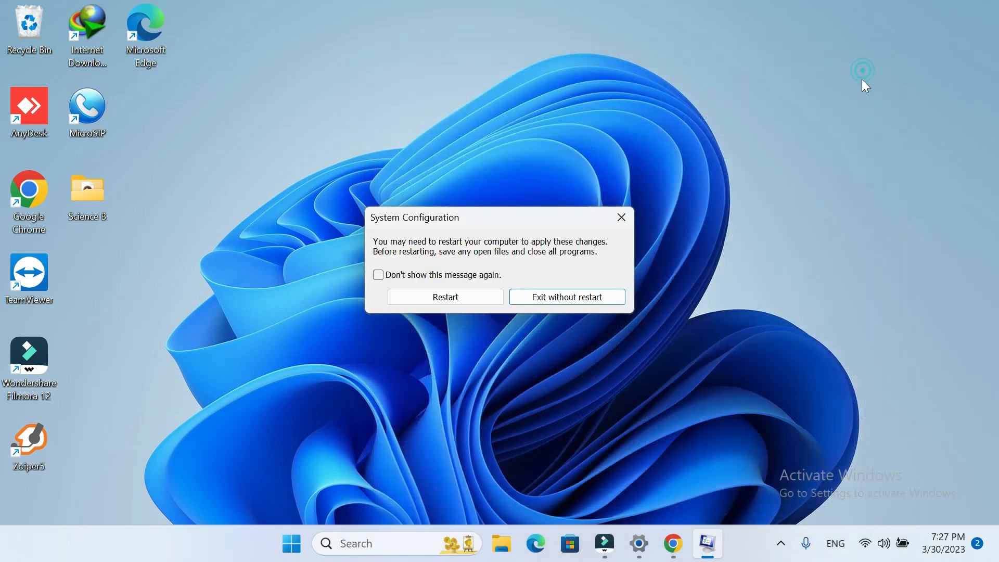